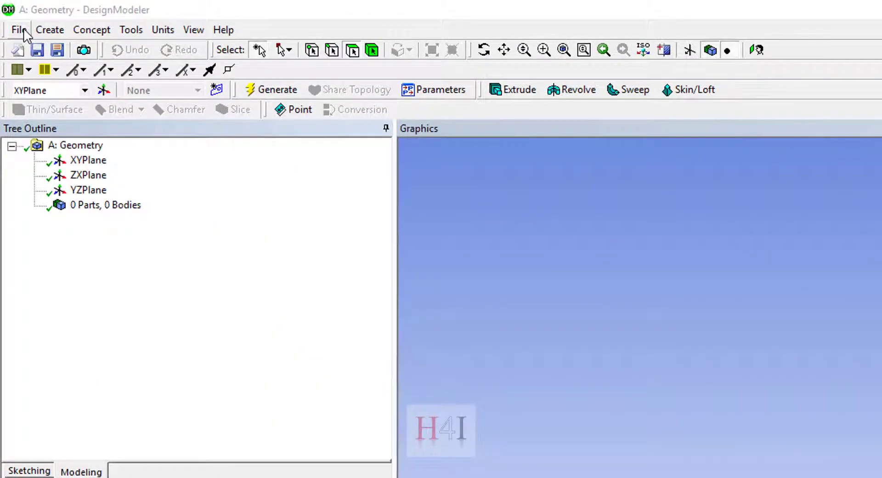
# Open DesignModeler's File menu to view the geometry import commands.
pyautogui.click(19, 30)
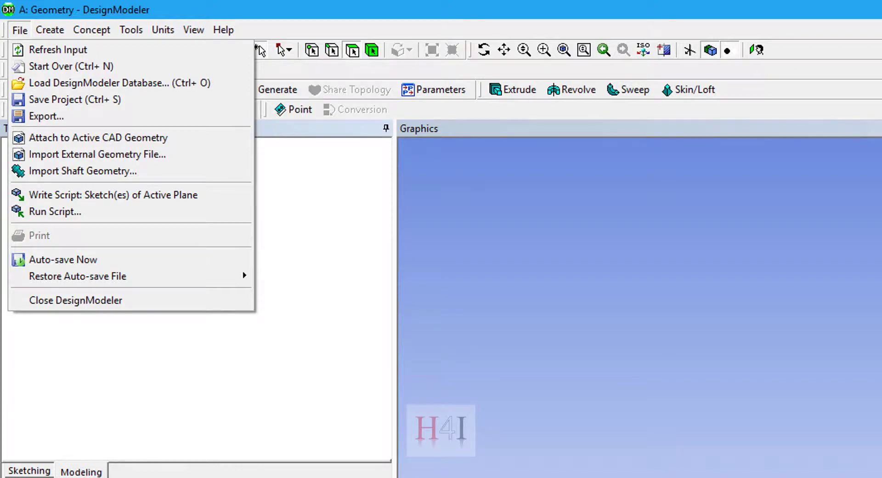
# Launch CAD Configuration Manager 19.1 from the ANSYS 19.1 Start menu folder.
pyautogui.press('super')
pyautogui.scroll(-3, 86, 343)
pyautogui.scroll(-2, 89, 331)
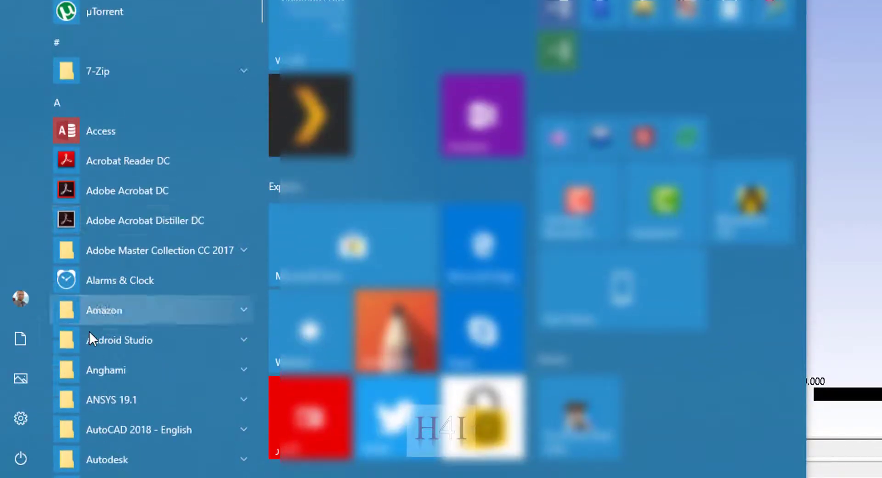
pyautogui.click(120, 402)
pyautogui.scroll(-5, 136, 355)
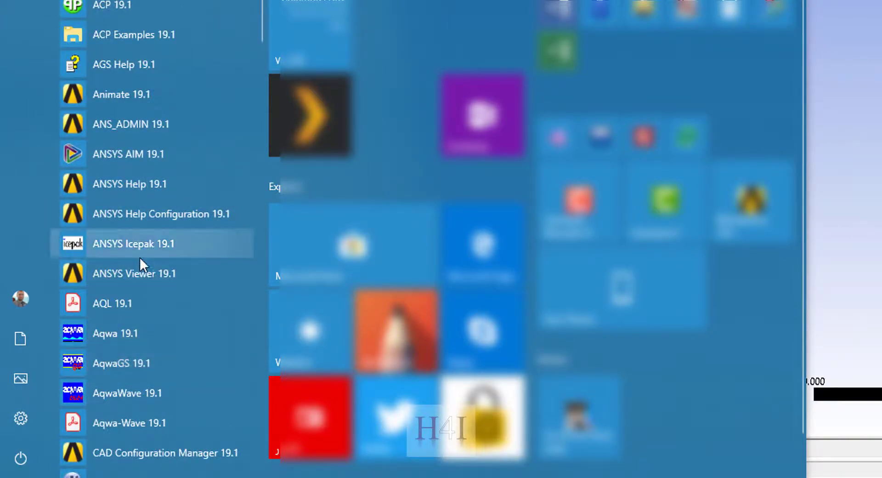
pyautogui.scroll(-3, 151, 271)
pyautogui.click(181, 241)
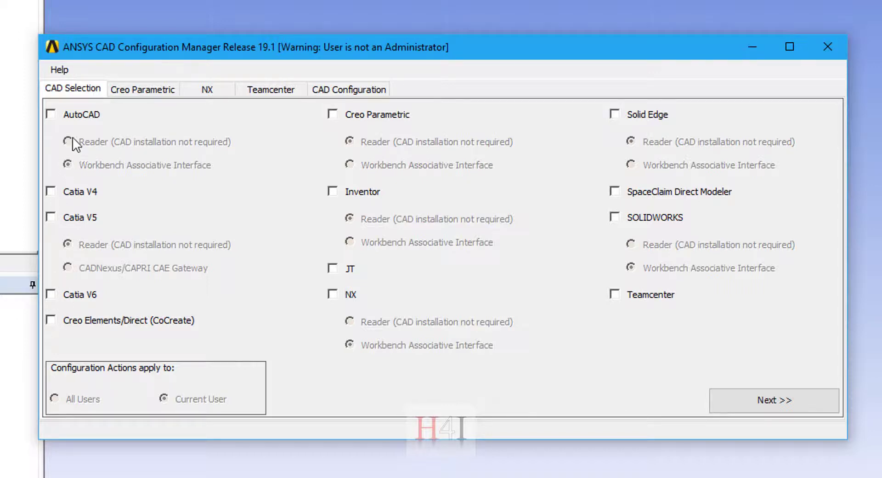
# Tick NX, configure its Workbench Associative Interface plug-in, and exit the manager.
pyautogui.click(333, 294)
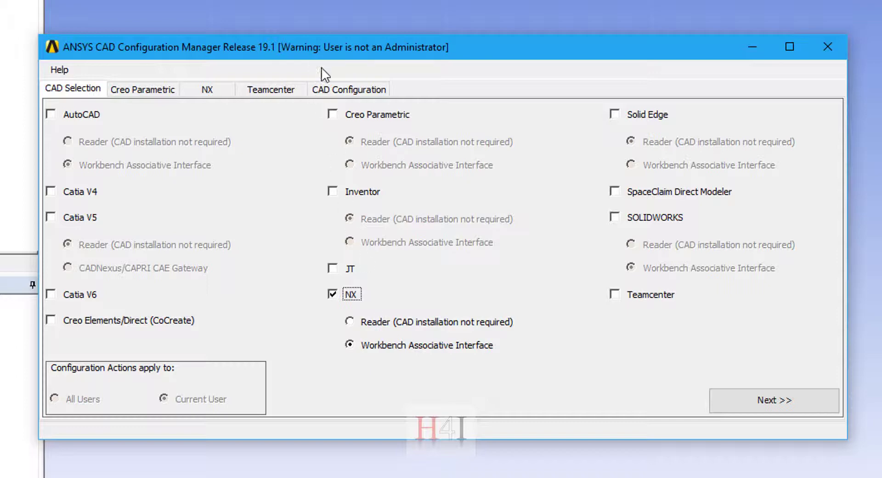
pyautogui.click(344, 91)
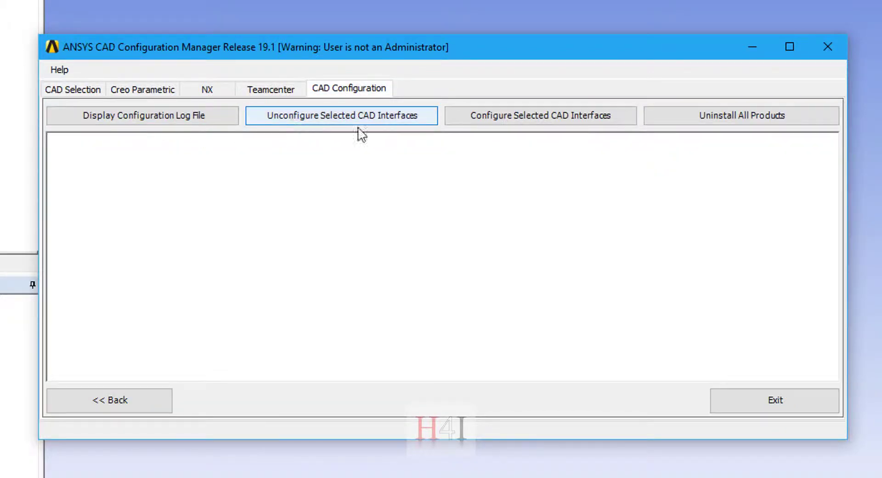
pyautogui.click(566, 116)
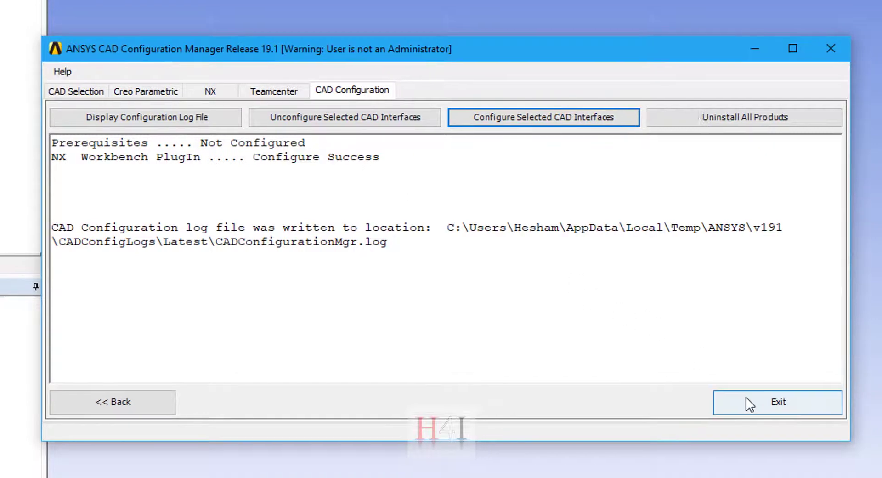
pyautogui.click(721, 402)
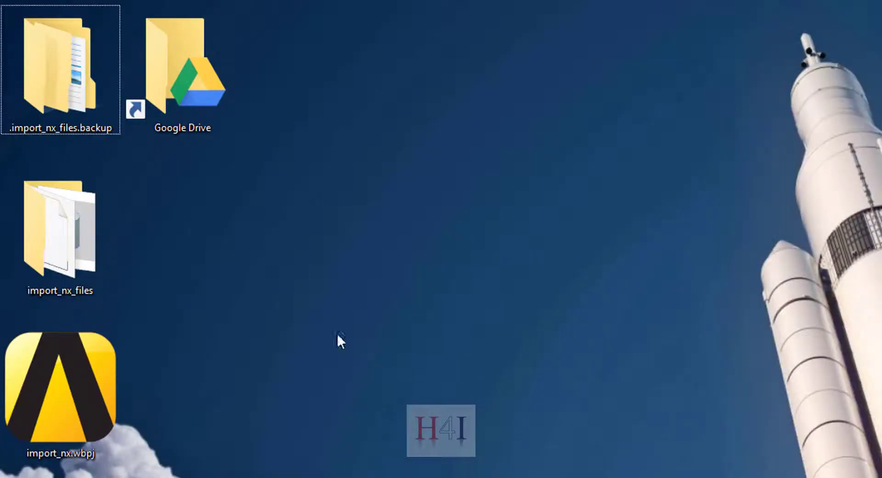
# Open cylinder.prt from the import_nx_files folder in Siemens NX 11.
pyautogui.doubleClick(85, 210)
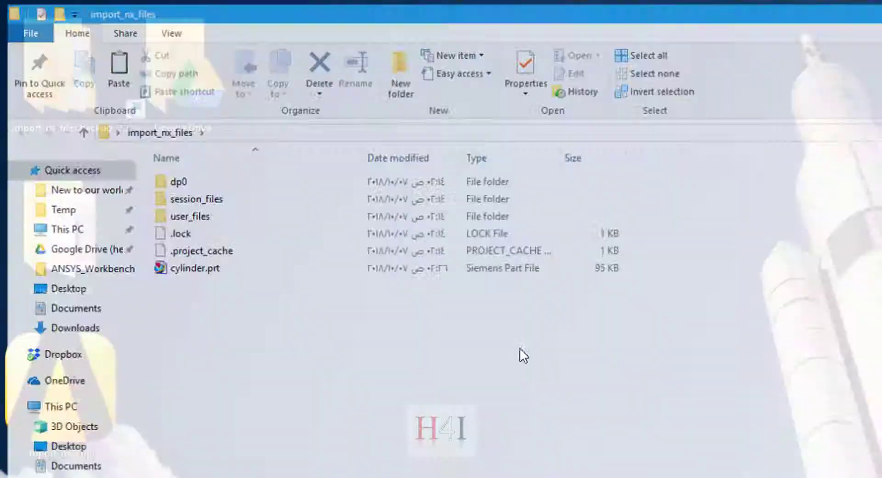
pyautogui.press('Return')
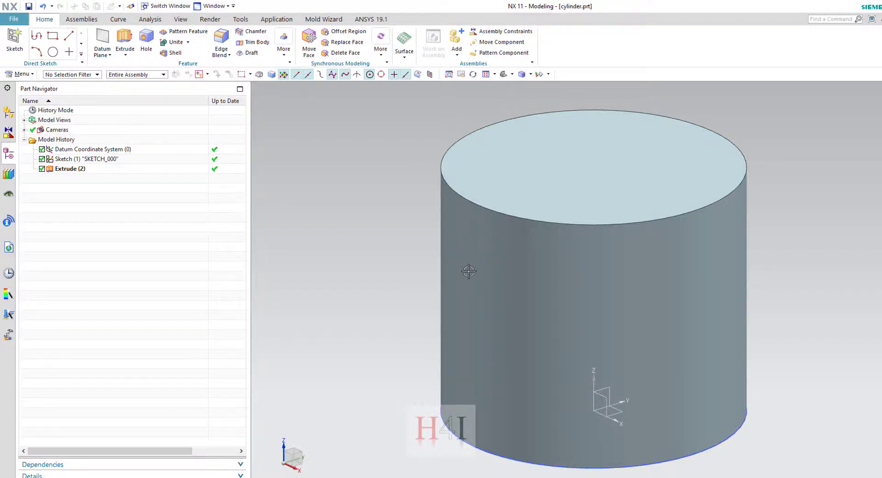
# Rename the sketch's 70 diameter dimension from p2 to NX_diameter and finish the sketch.
pyautogui.click(87, 163)
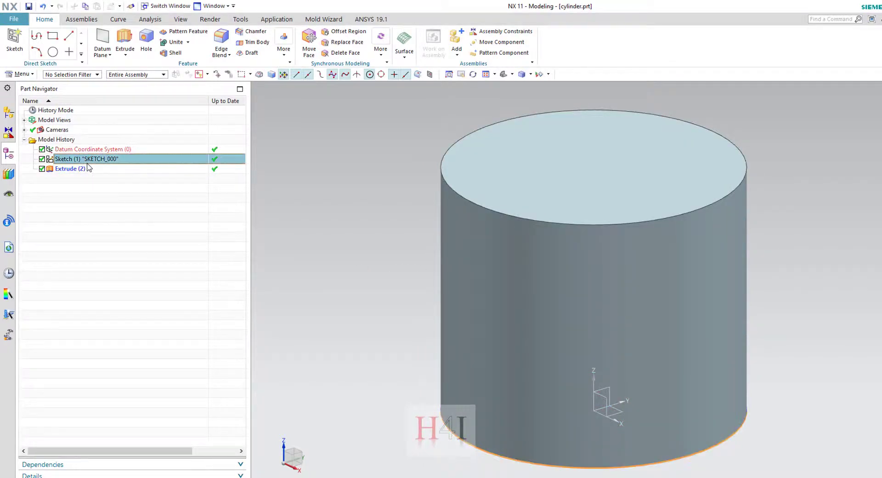
pyautogui.doubleClick(87, 162)
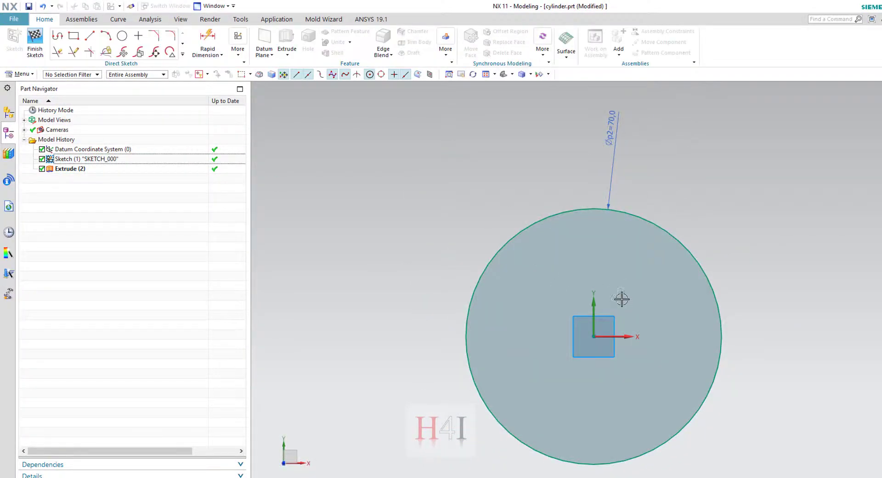
pyautogui.doubleClick(609, 136)
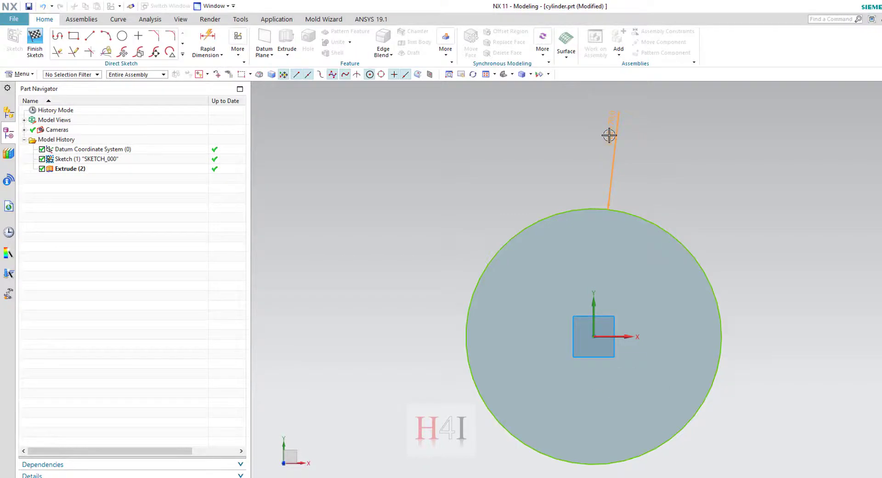
pyautogui.doubleClick(632, 185)
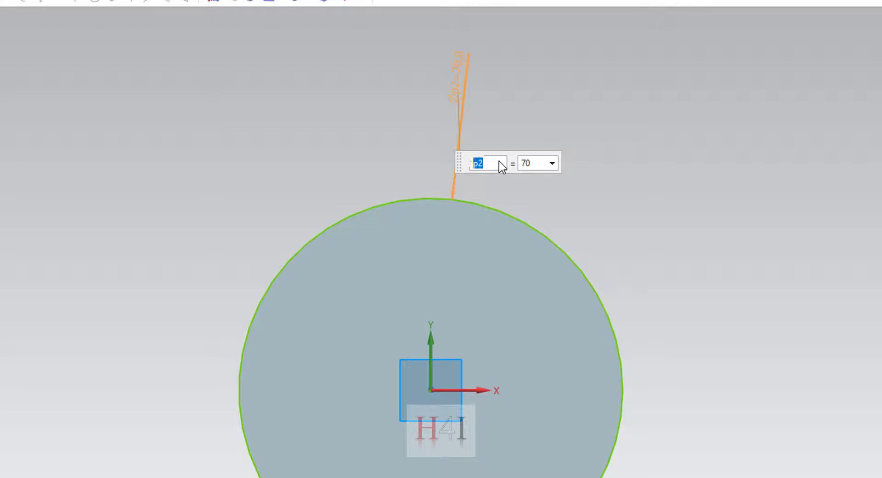
pyautogui.write('NX_')
pyautogui.write('diameter')
pyautogui.press('Tab')
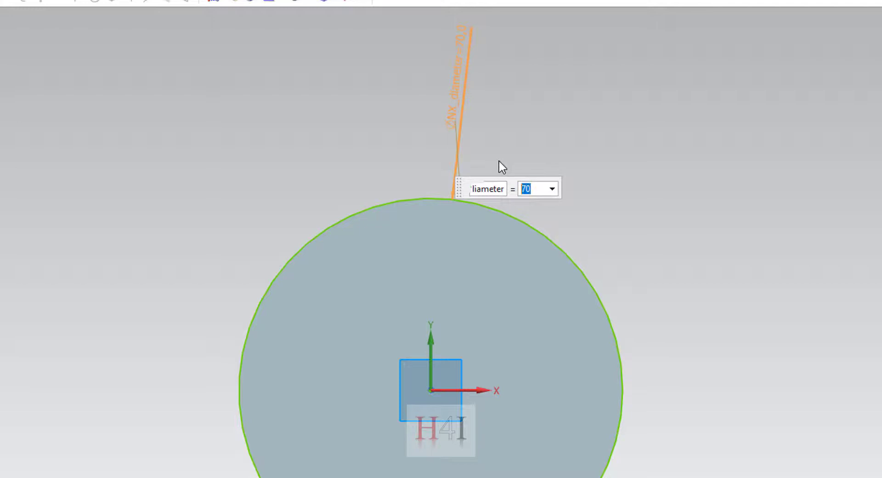
pyautogui.press('Return')
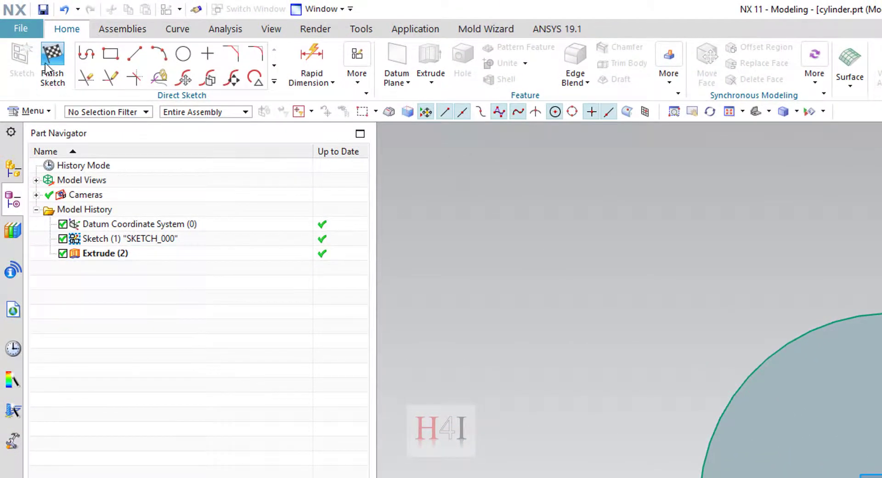
pyautogui.click(52, 64)
# Save the NX part, then import cylinder.prt from Desktop\import_nx_files into DesignModeler.
pyautogui.click(41, 11)
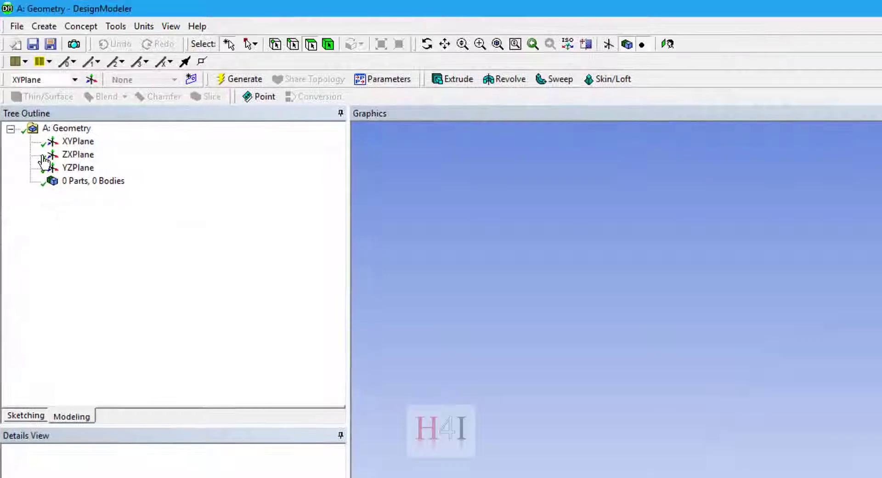
pyautogui.click(17, 26)
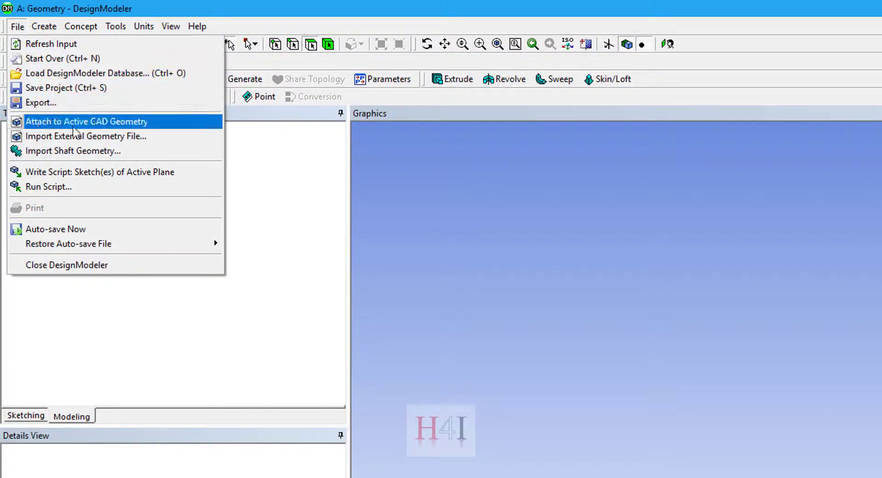
pyautogui.click(69, 136)
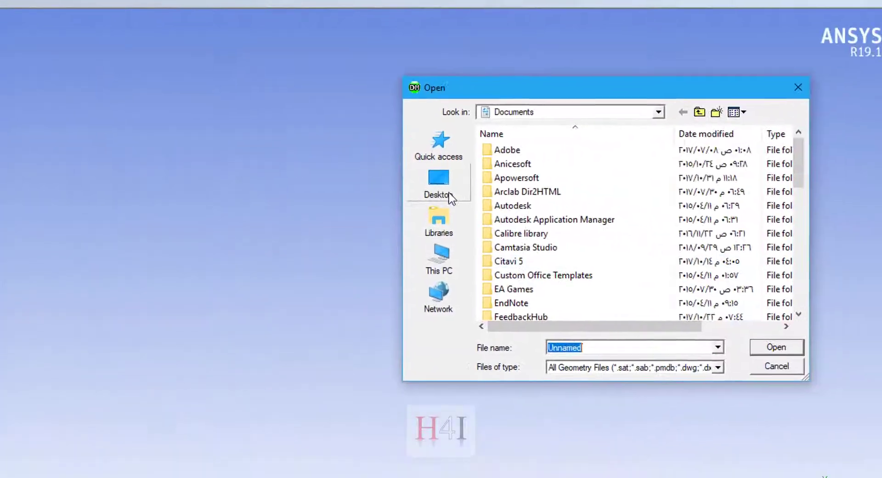
pyautogui.click(420, 181)
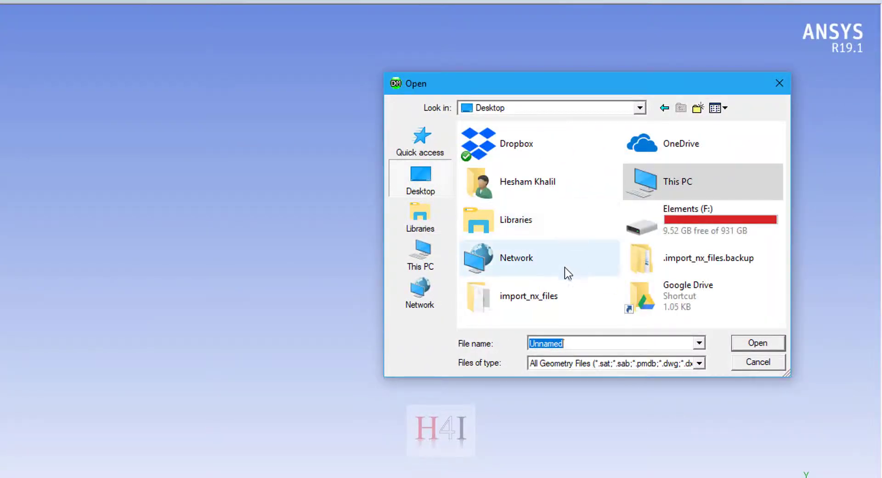
pyautogui.doubleClick(564, 297)
pyautogui.doubleClick(499, 188)
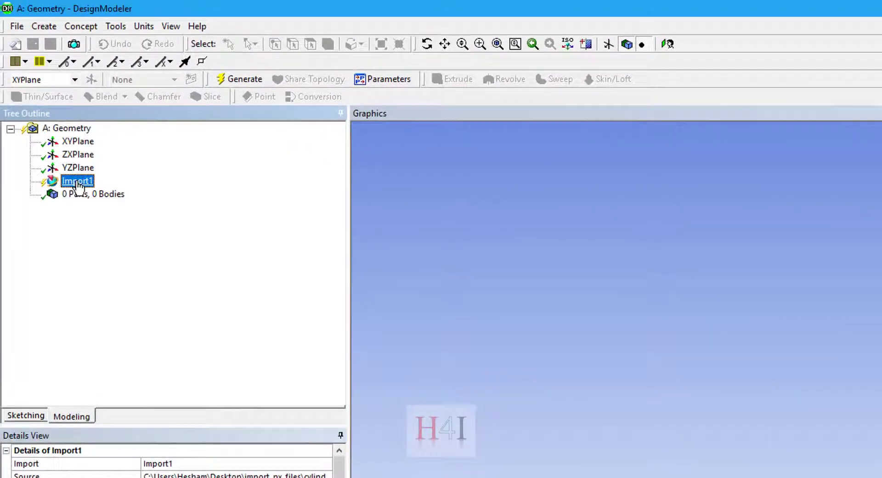
# Generate the imported cylinder and change Import1's Parameter Key from ANS;DS to NX.
pyautogui.click(225, 78)
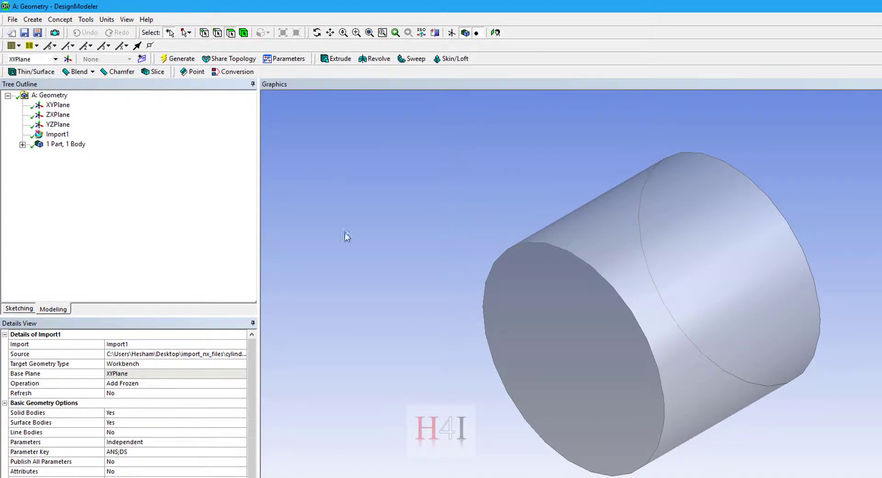
pyautogui.scroll(-2, 60, 444)
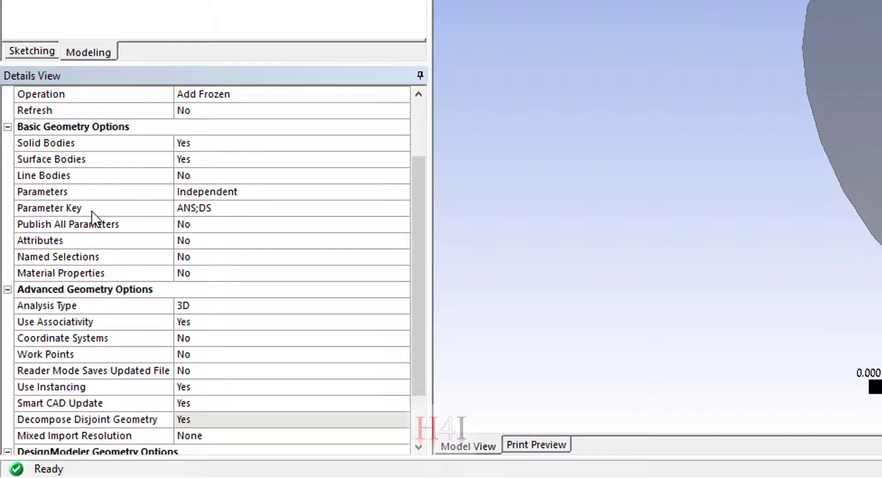
pyautogui.click(181, 210)
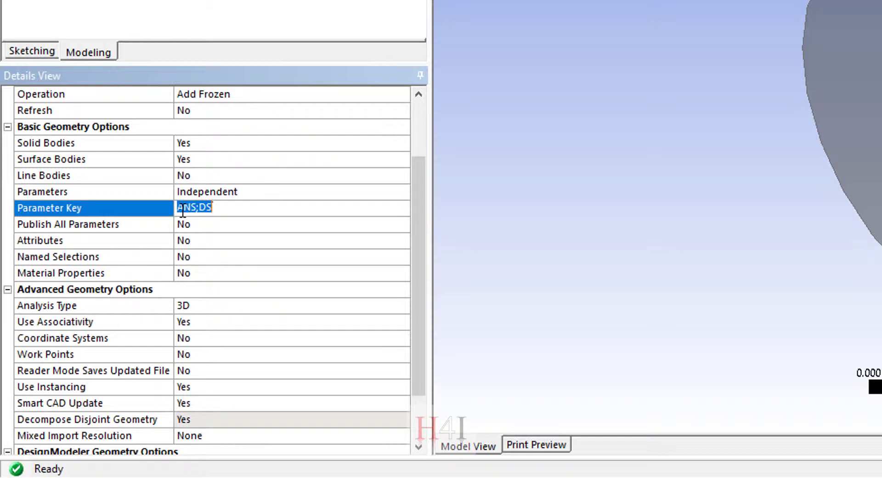
pyautogui.write('NX')
pyautogui.press('Return')
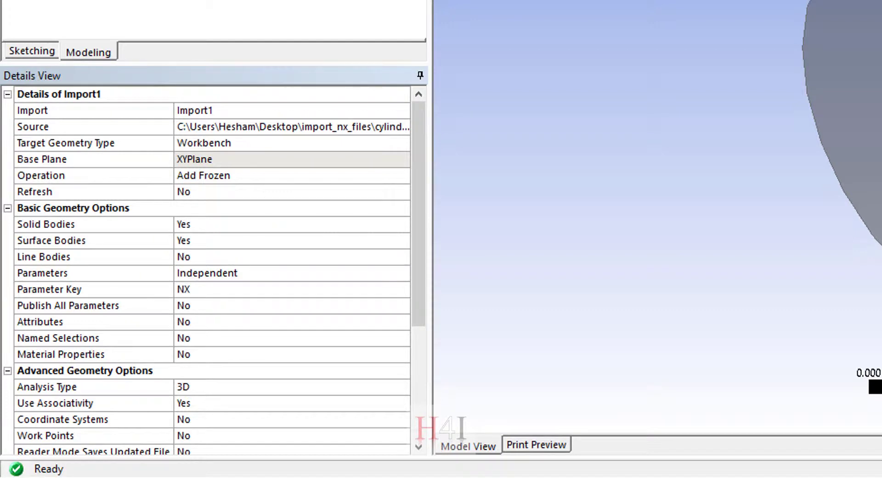
pyautogui.scroll(-4, 222, 185)
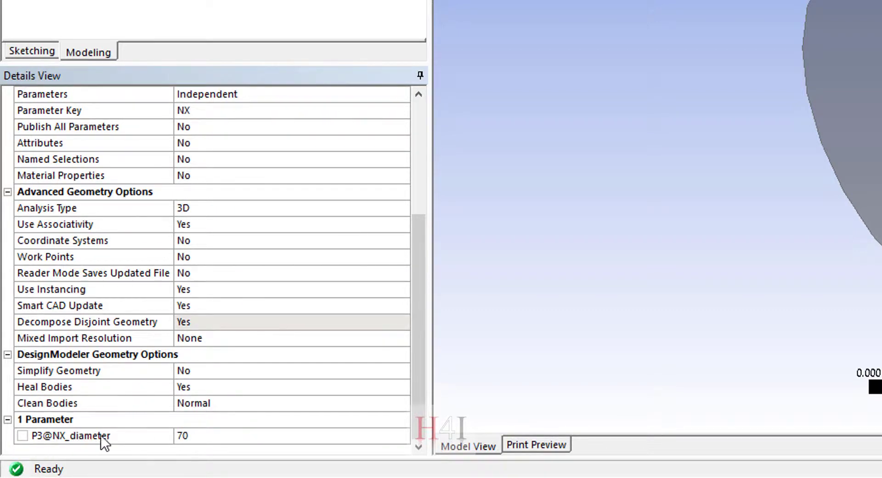
# Change P3@NX_diameter from 70 to 100 and regenerate the cylinder with F5.
pyautogui.click(182, 434)
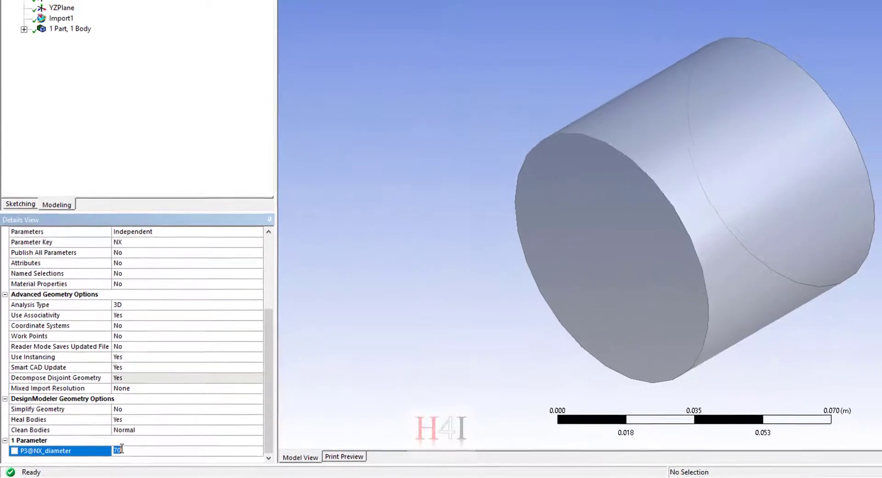
pyautogui.write('50')
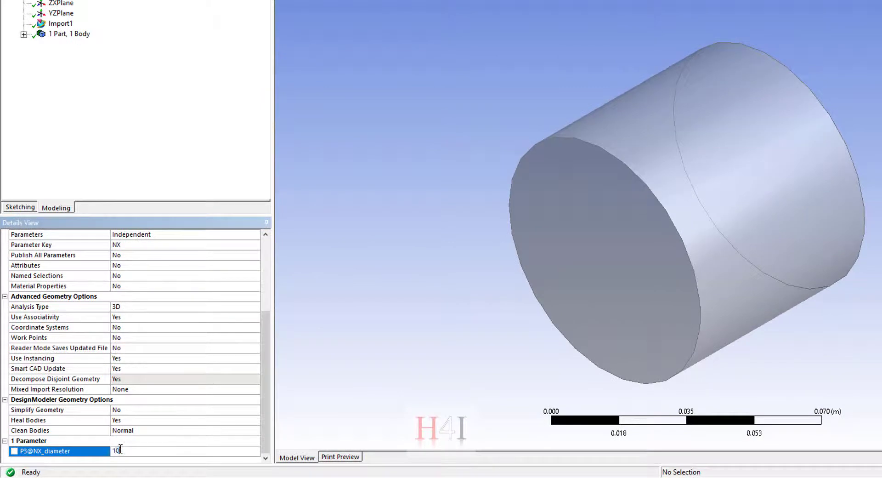
pyautogui.press('Return')
pyautogui.press('F5')
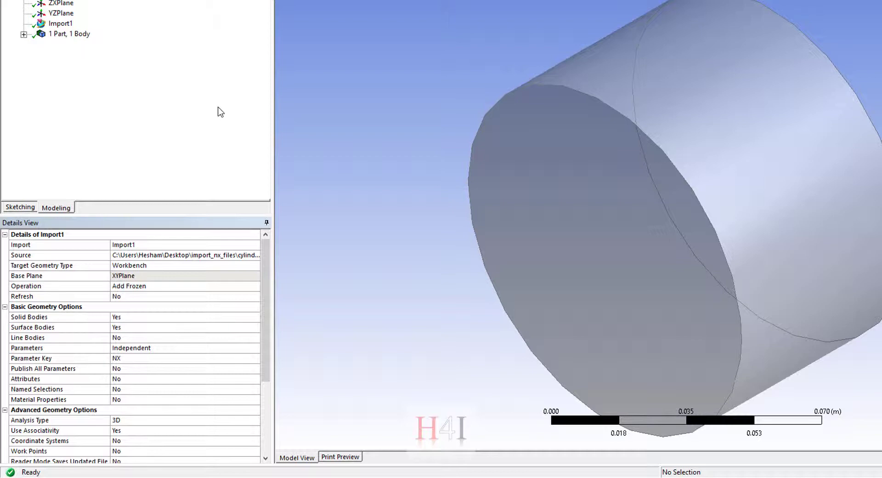
pyautogui.scroll(-4, 201, 351)
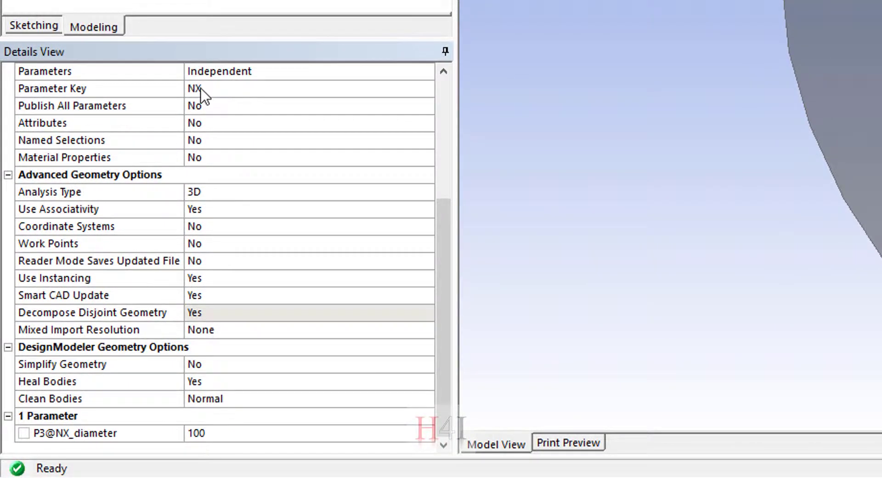
# Clear Import1's Parameter Key so P3@p0, P3@p1 and P3@NX_diameter all appear.
pyautogui.click(200, 92)
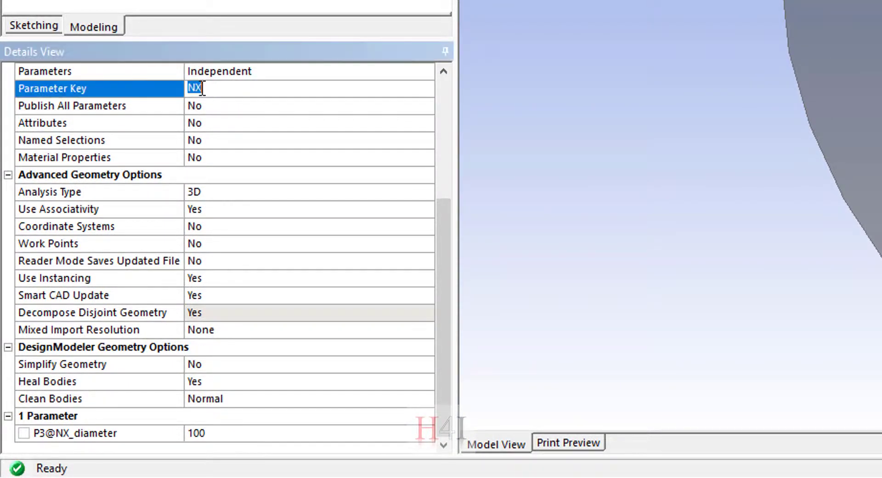
pyautogui.press('BackSpace')
pyautogui.press('Return')
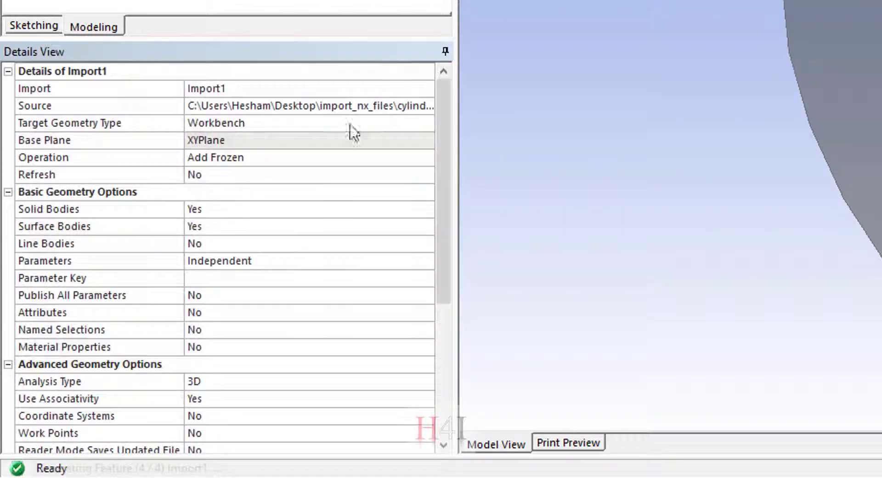
pyautogui.scroll(-5, 350, 142)
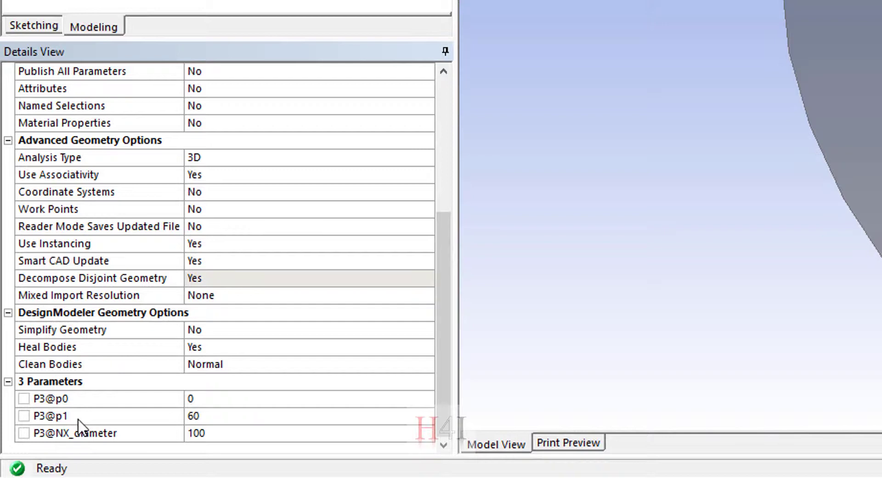
pyautogui.scroll(3, 173, 261)
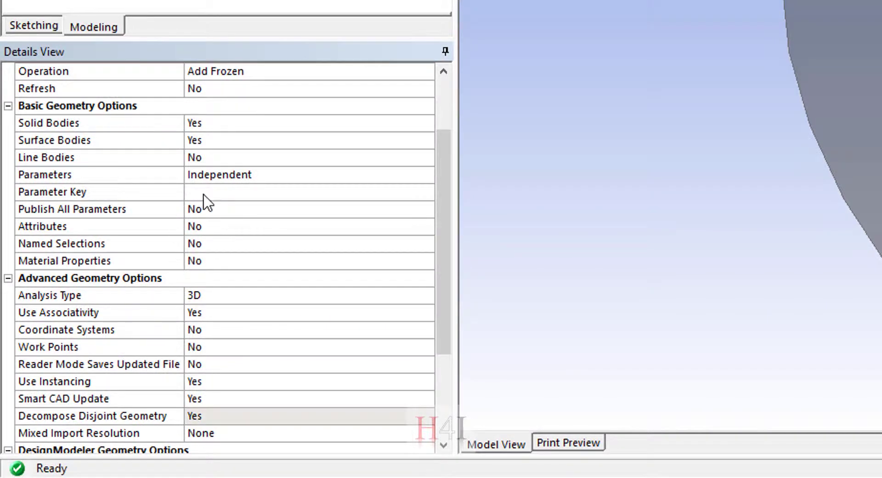
pyautogui.scroll(-3, 203, 203)
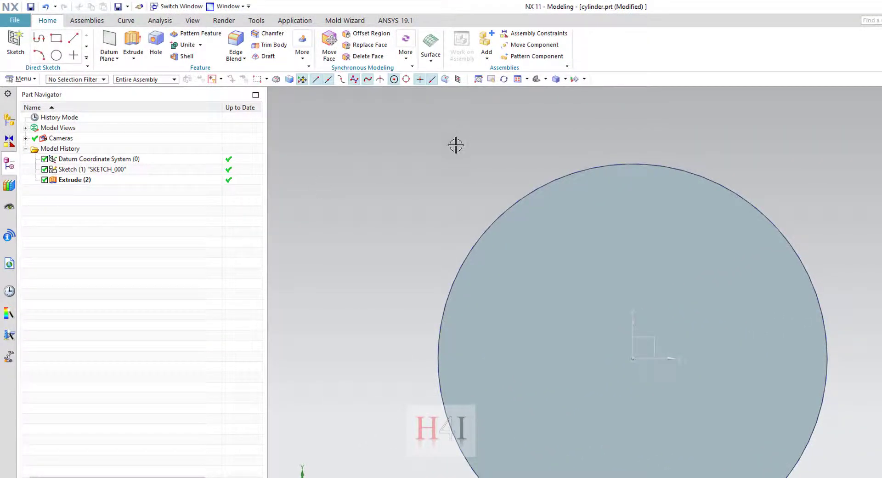
# In NX Expressions, rename the height expression p1 to NX_height and apply the change.
pyautogui.click(537, 85)
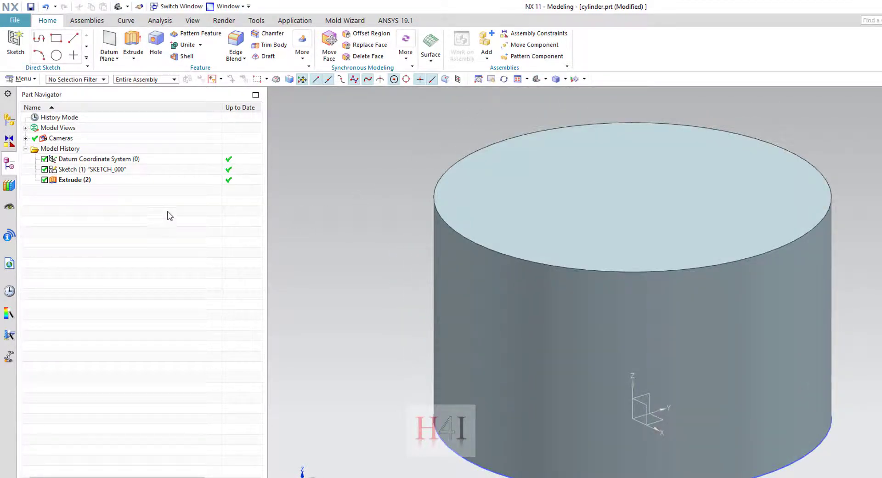
pyautogui.click(256, 21)
pyautogui.click(22, 42)
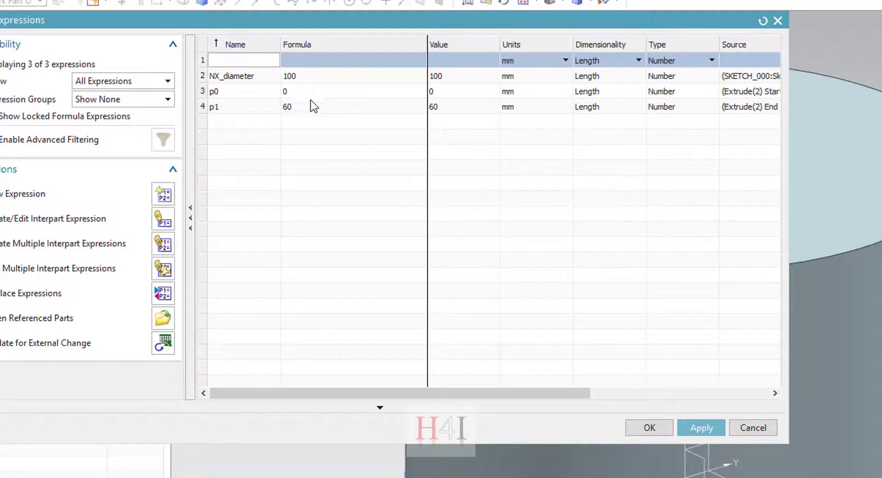
pyautogui.doubleClick(249, 106)
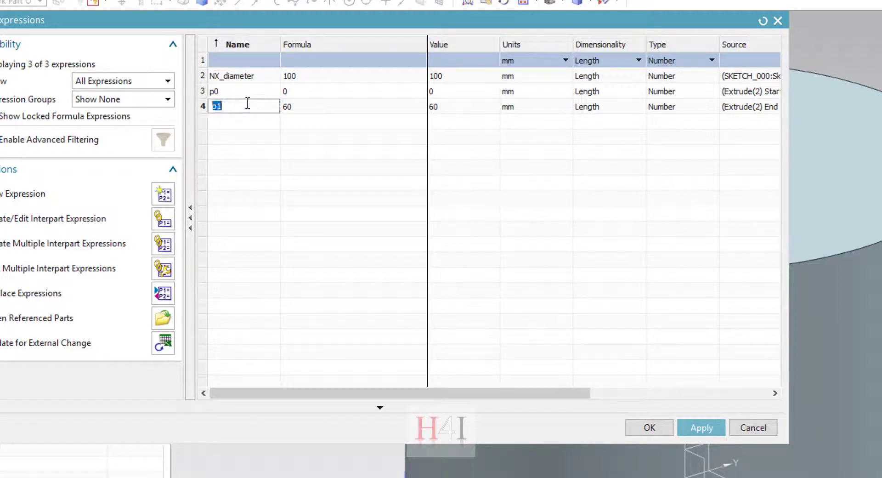
pyautogui.write('NX_')
pyautogui.write('height')
pyautogui.press('Return')
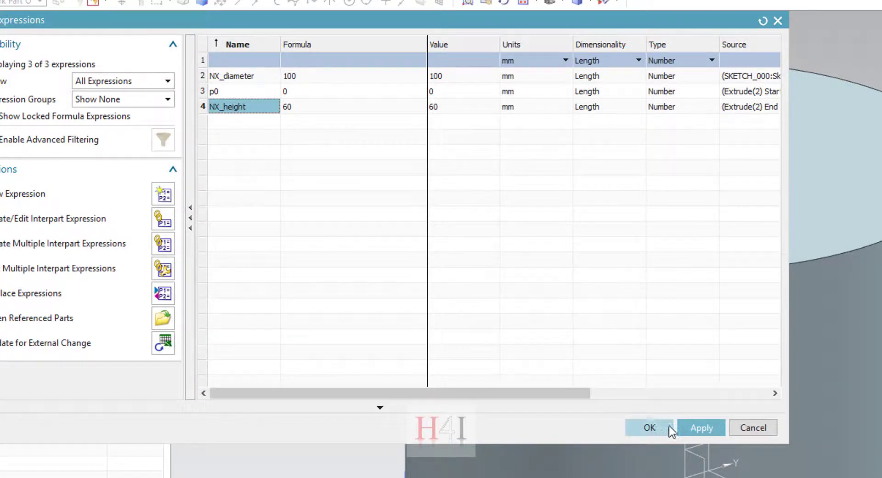
pyautogui.click(689, 429)
pyautogui.click(648, 427)
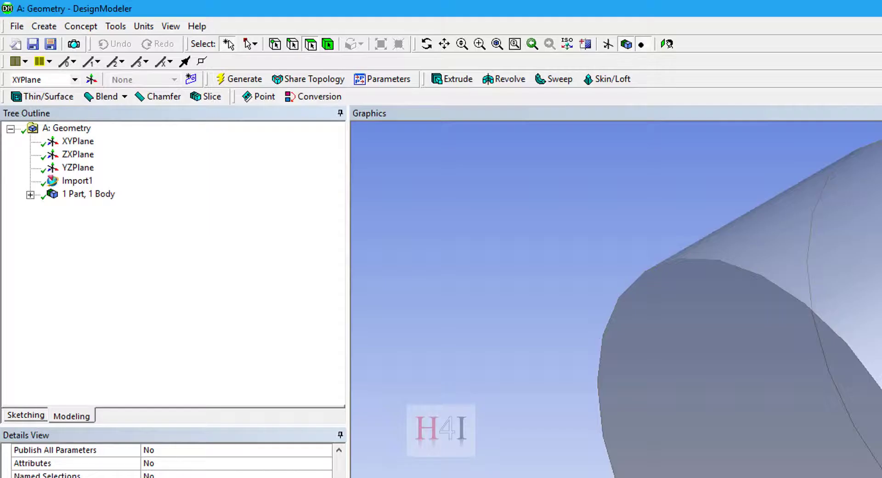
# Delete Import1 and import cylinder.prt as a new external geometry file.
pyautogui.click(75, 181)
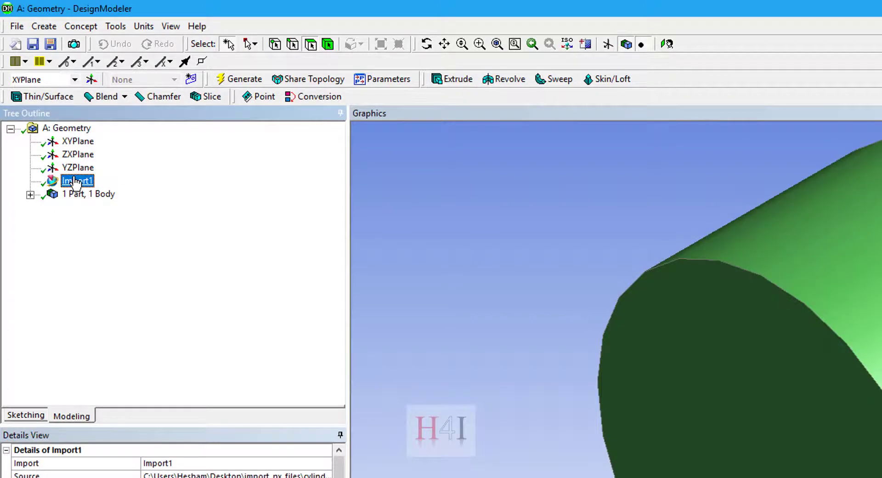
pyautogui.press('Delete')
pyautogui.press('Return')
pyautogui.click(17, 27)
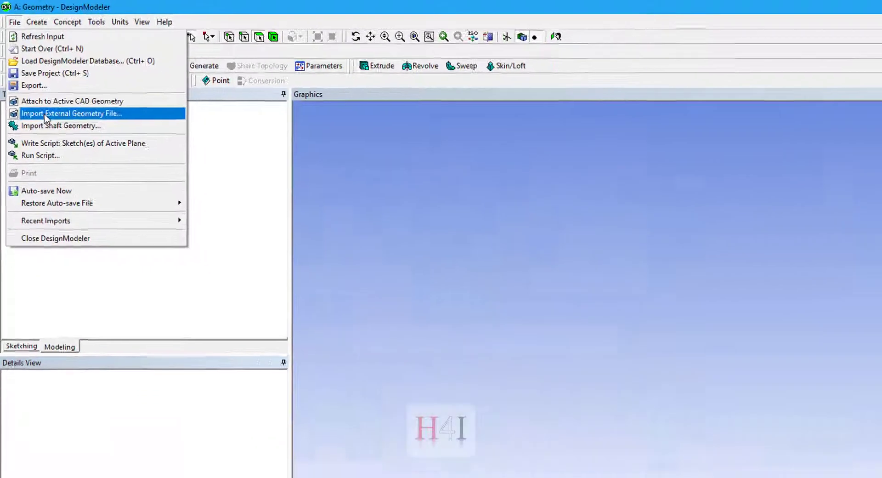
pyautogui.click(46, 113)
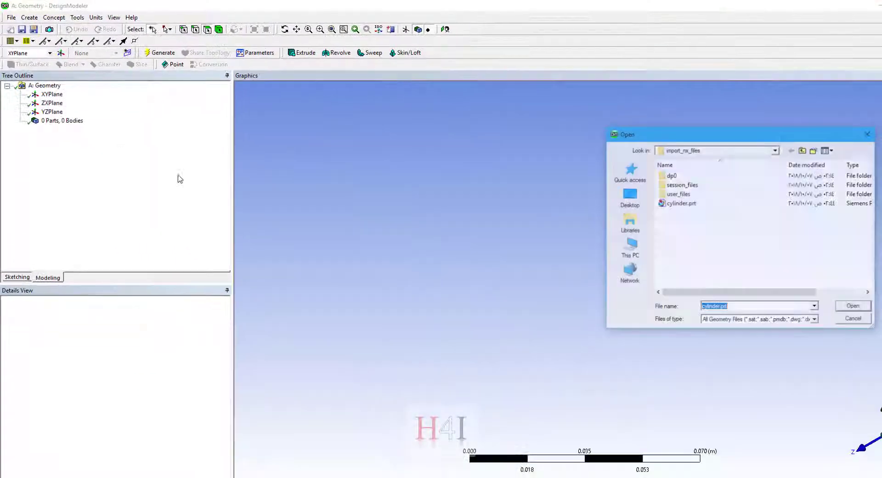
pyautogui.doubleClick(680, 205)
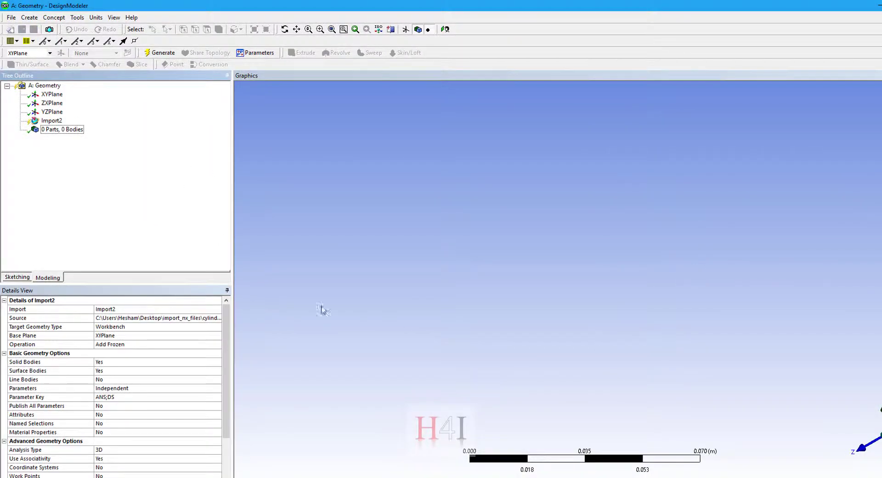
# Set the import's parameter key to NX and generate the cylinder body.
pyautogui.scroll(-2, 134, 397)
pyautogui.click(116, 362)
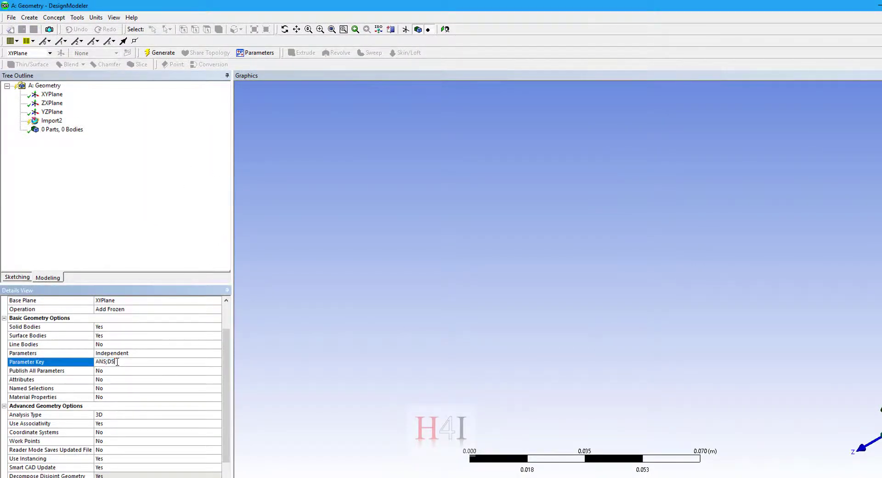
pyautogui.write('NX')
pyautogui.press('Return')
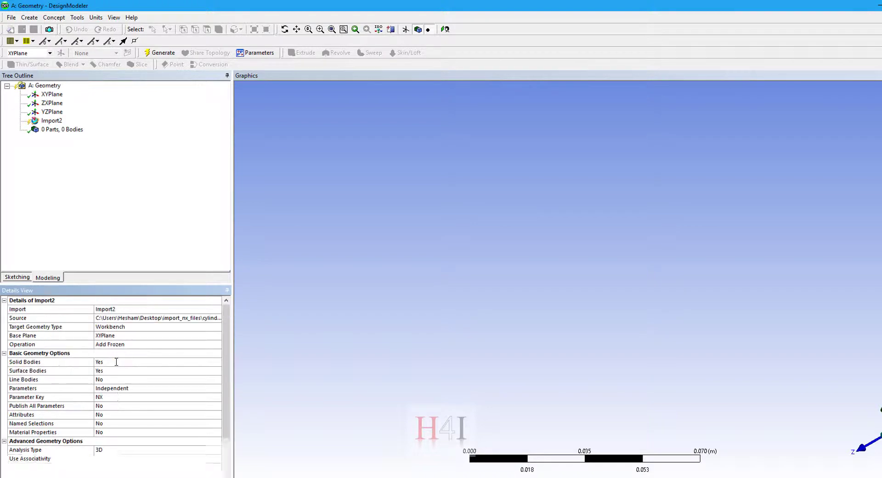
pyautogui.scroll(-3, 117, 363)
pyautogui.click(154, 53)
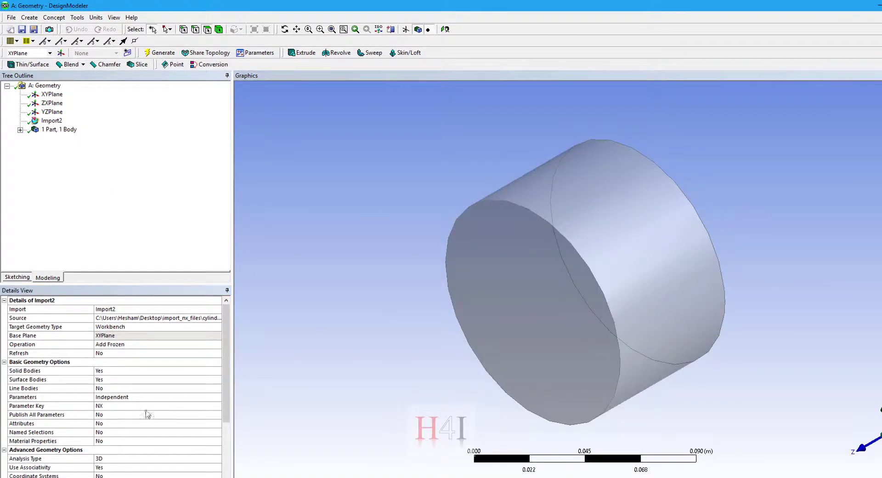
# Publish NX_diameter (100) and NX_height (60) as design parameters.
pyautogui.scroll(-4, 147, 414)
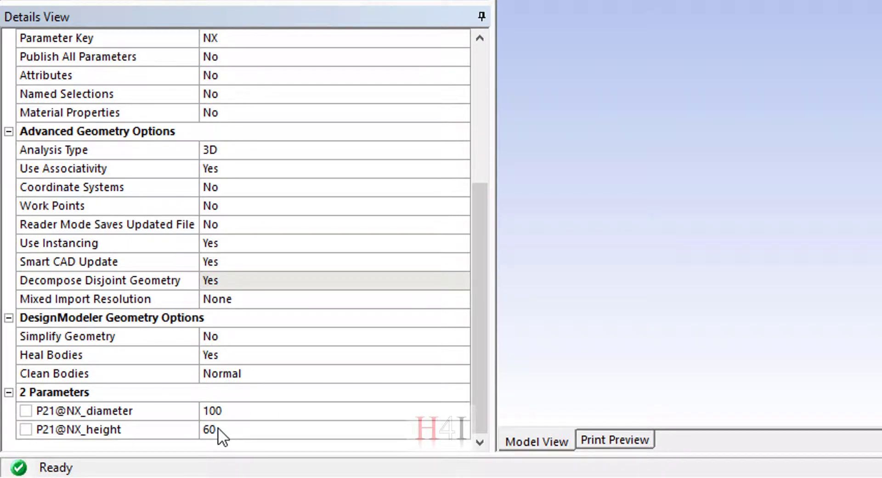
pyautogui.click(26, 429)
pyautogui.click(26, 411)
pyautogui.scroll(-7, 29, 404)
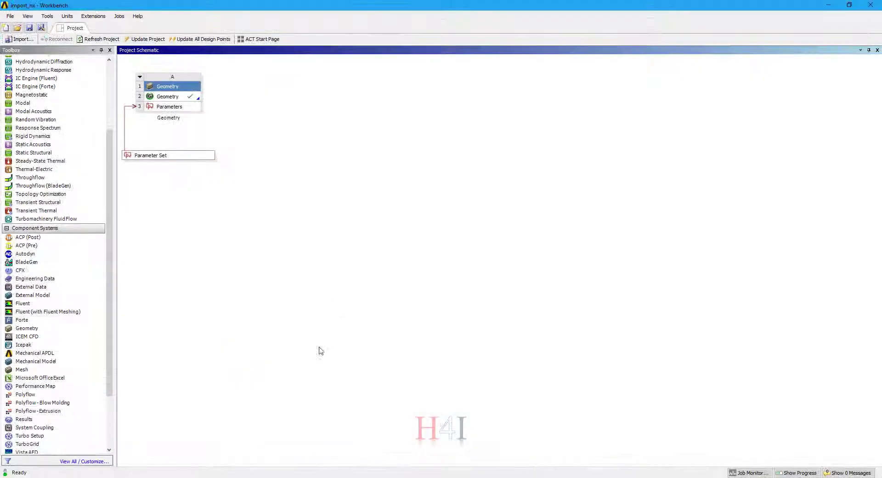
# Open the Workbench Parameter Set and select a cell in the design-point table's new row.
pyautogui.click(154, 156)
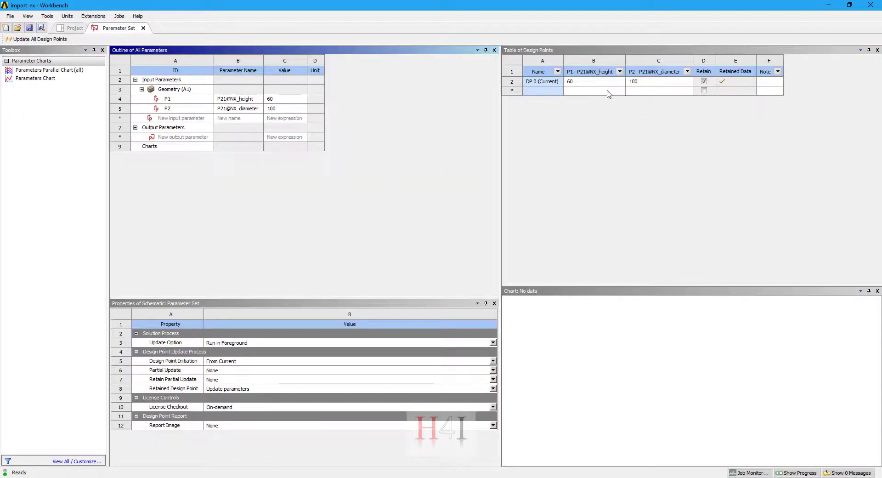
pyautogui.click(609, 91)
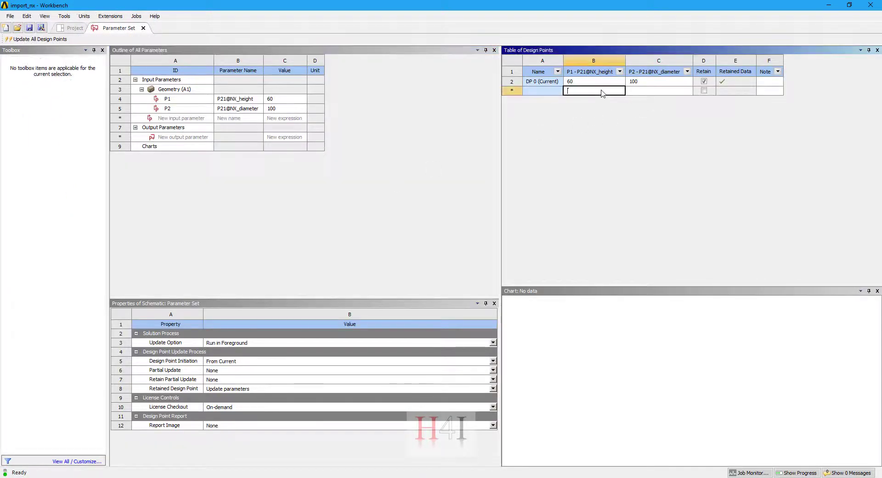